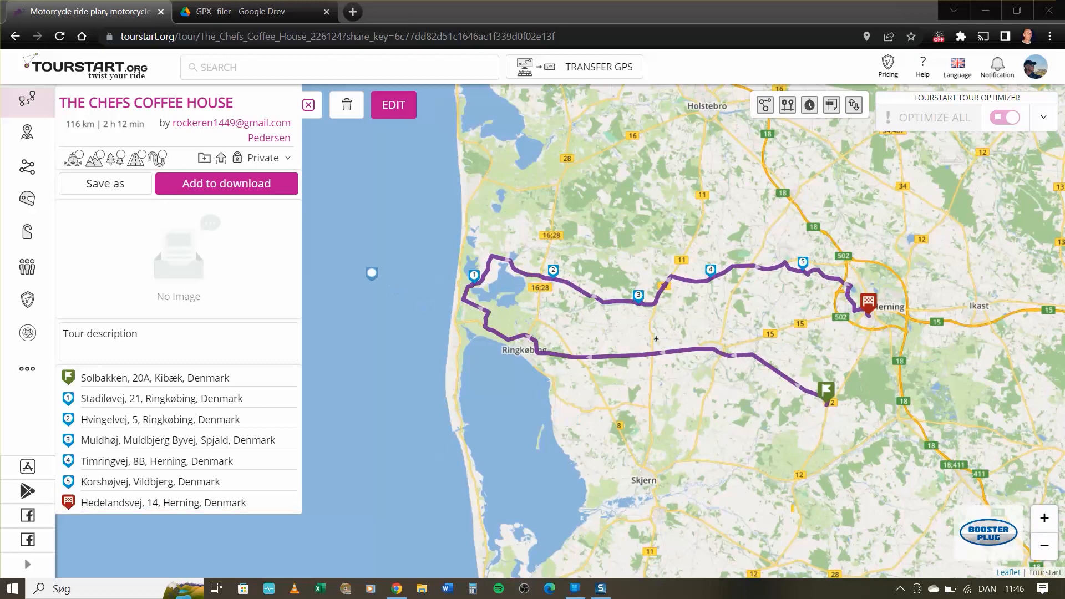
# Add The Chefs Coffee House tour to Tourstart's download queue
pyautogui.click(217, 188)
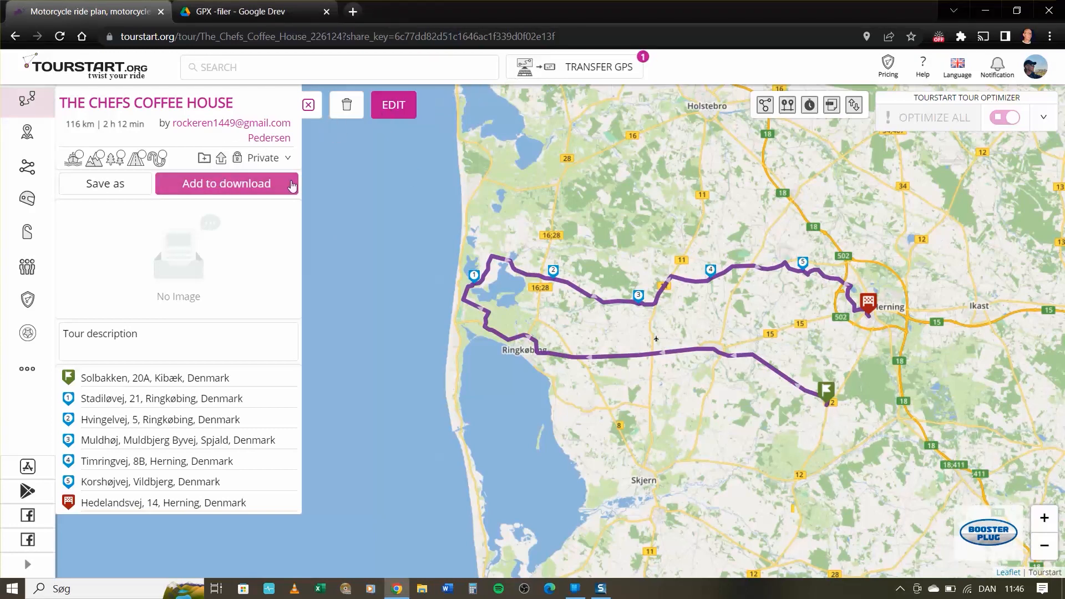
# Download the queued tour from TRANSFER GPS in the BMW Motorrad Connected GPX format
pyautogui.click(591, 73)
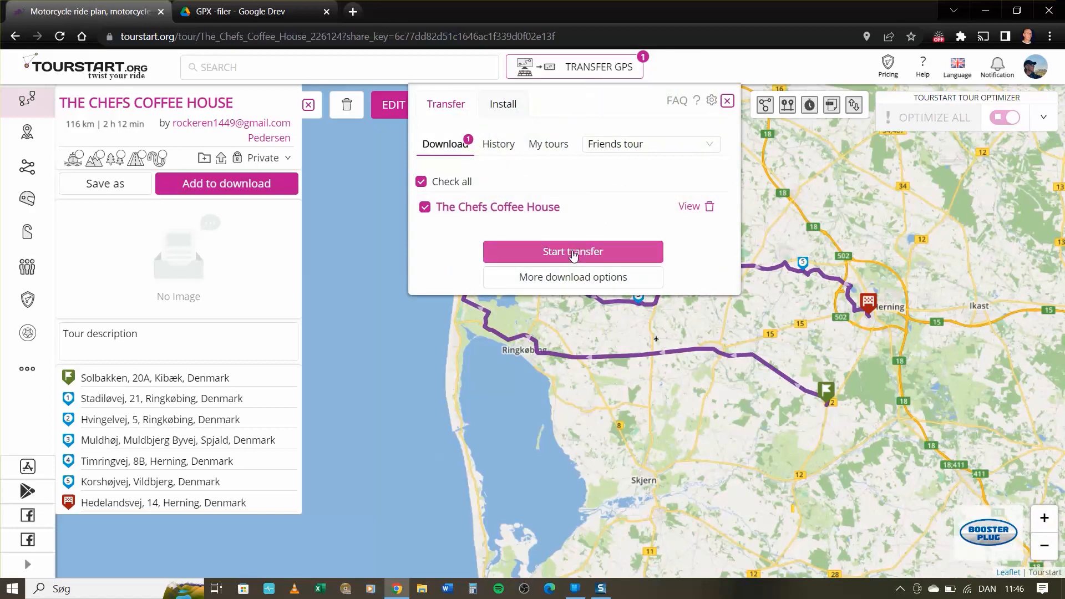
pyautogui.click(569, 284)
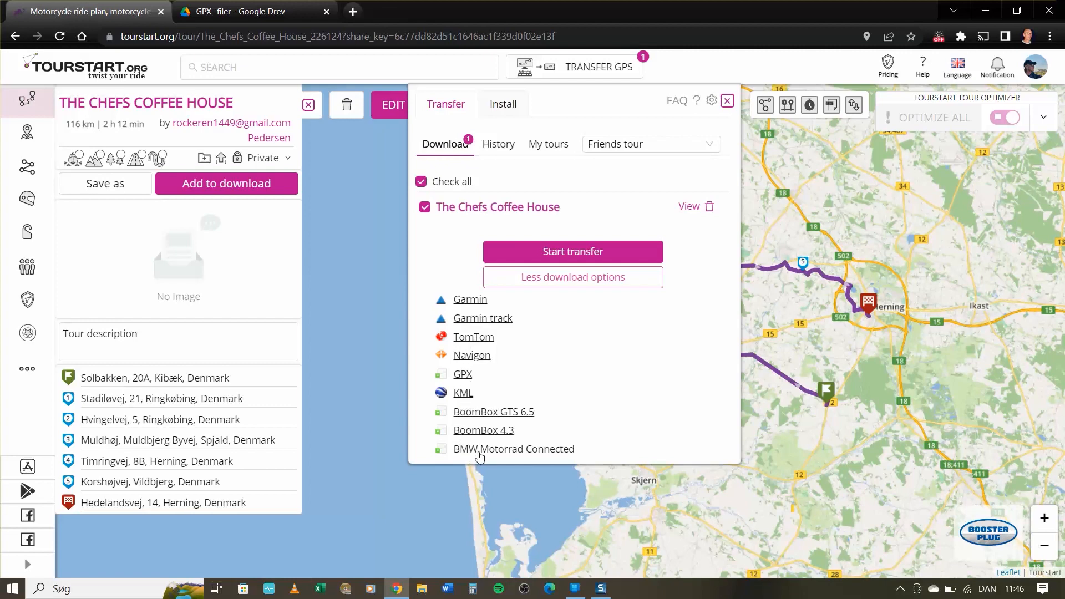
pyautogui.click(529, 456)
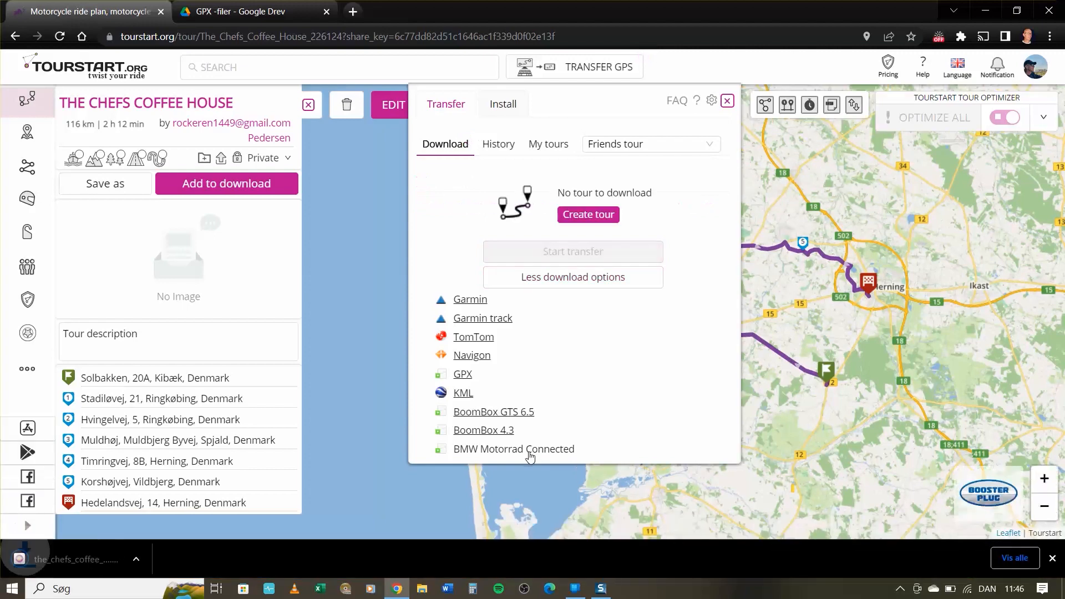
pyautogui.click(97, 560)
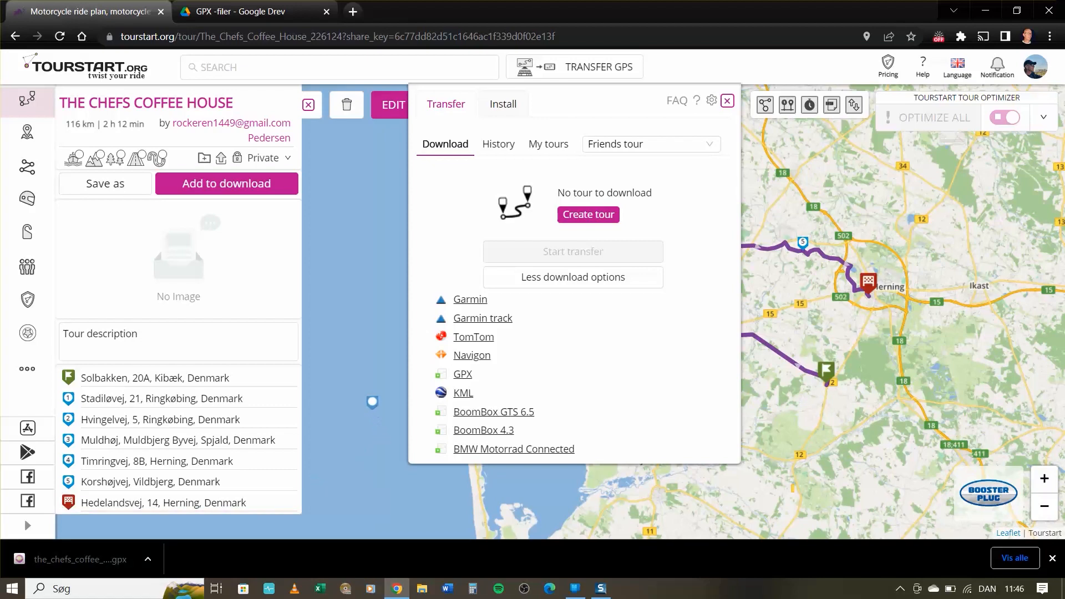
# Upload the downloaded the_chefs_coffee_house.gpx into the Google Drive GPX -filer folder
pyautogui.click(247, 15)
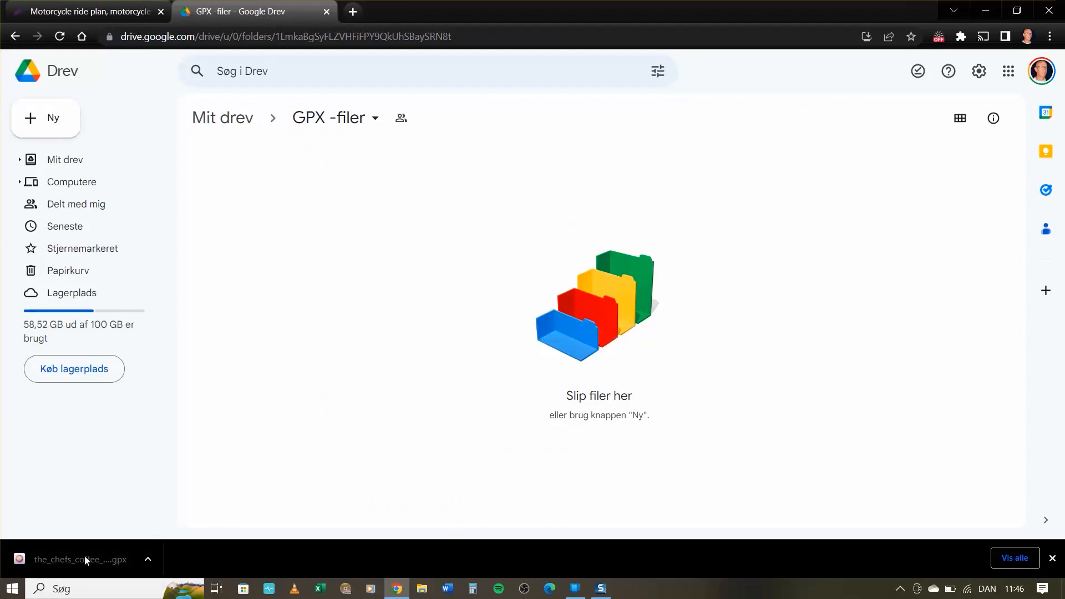
pyautogui.moveTo(80, 559); pyautogui.dragTo(349, 308)
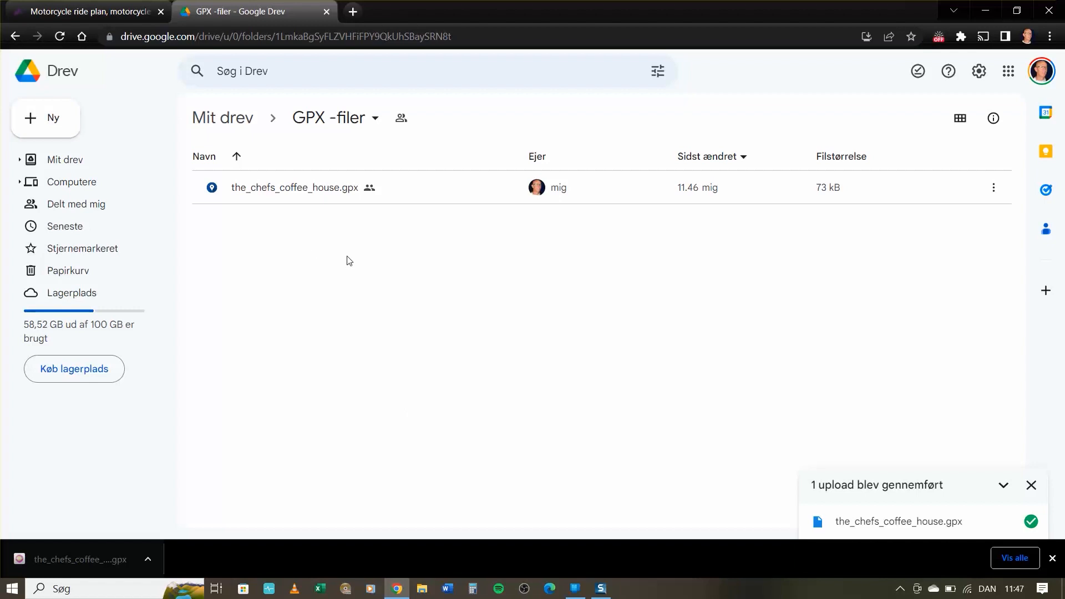
# Switch to the phone mirror and start IMPORT ROUTE from the app's routes section
pyautogui.hotkey('alt', 'Tab')
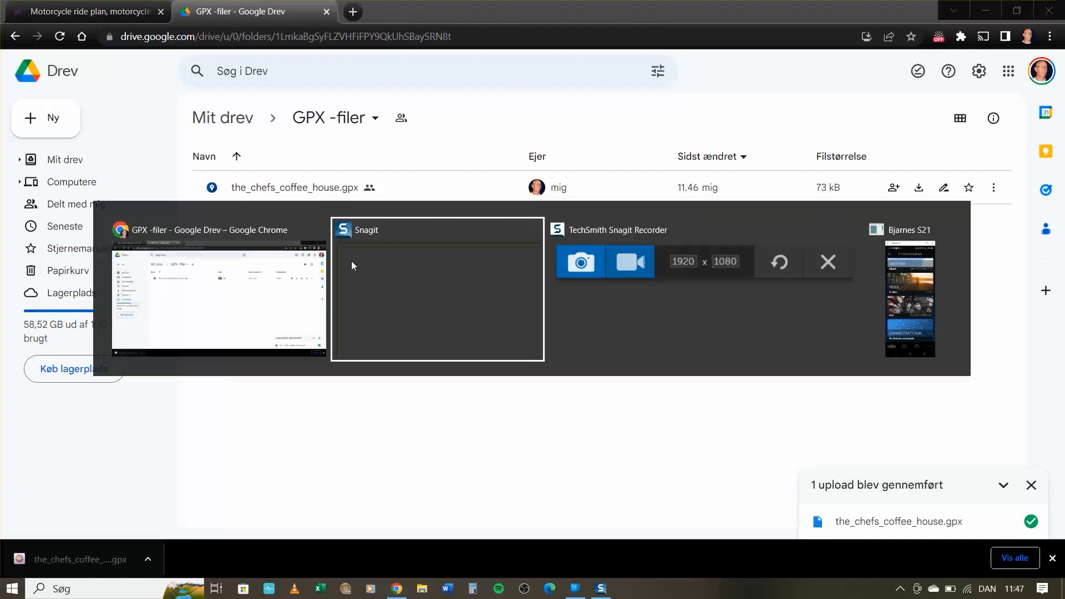
pyautogui.press('Tab')
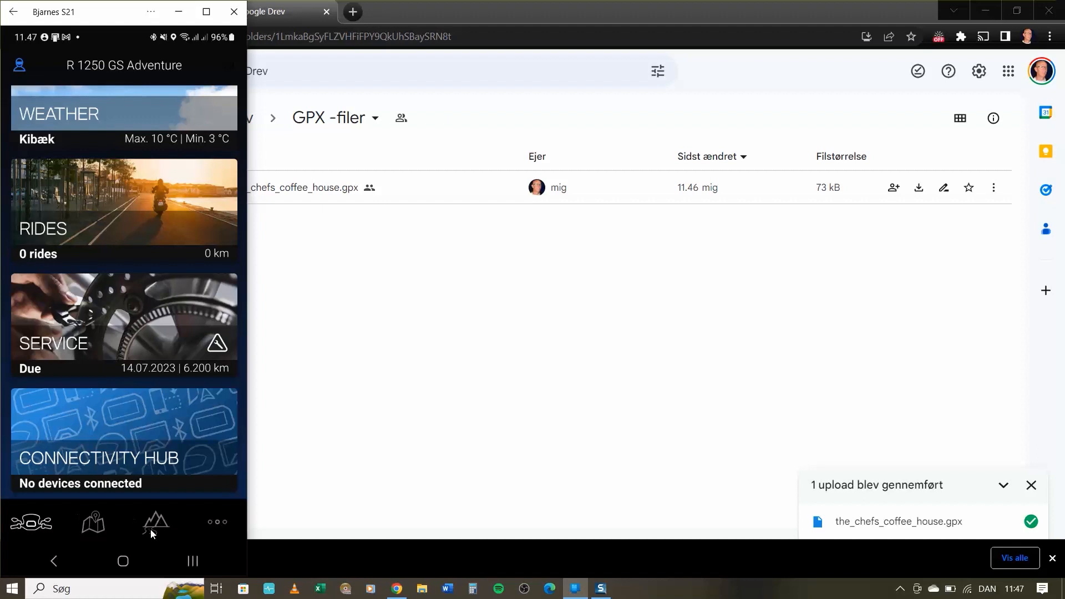
pyautogui.click(159, 527)
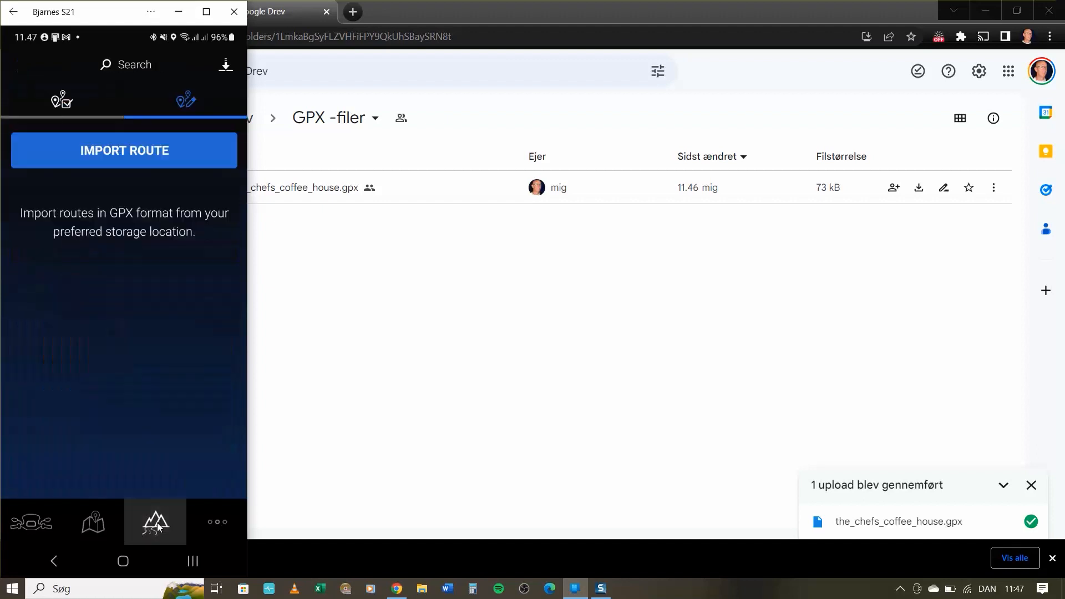
pyautogui.click(131, 150)
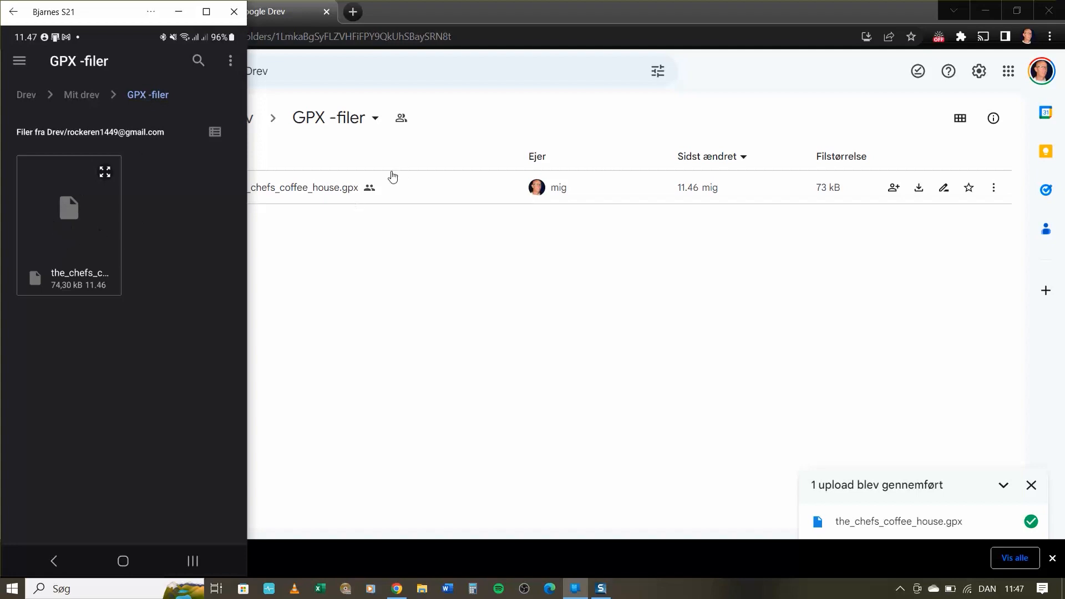
# Import the_chefs_coffee_house.gpx from Drive and view its 126 km route with five waypoints
pyautogui.click(89, 216)
pyautogui.click(69, 225)
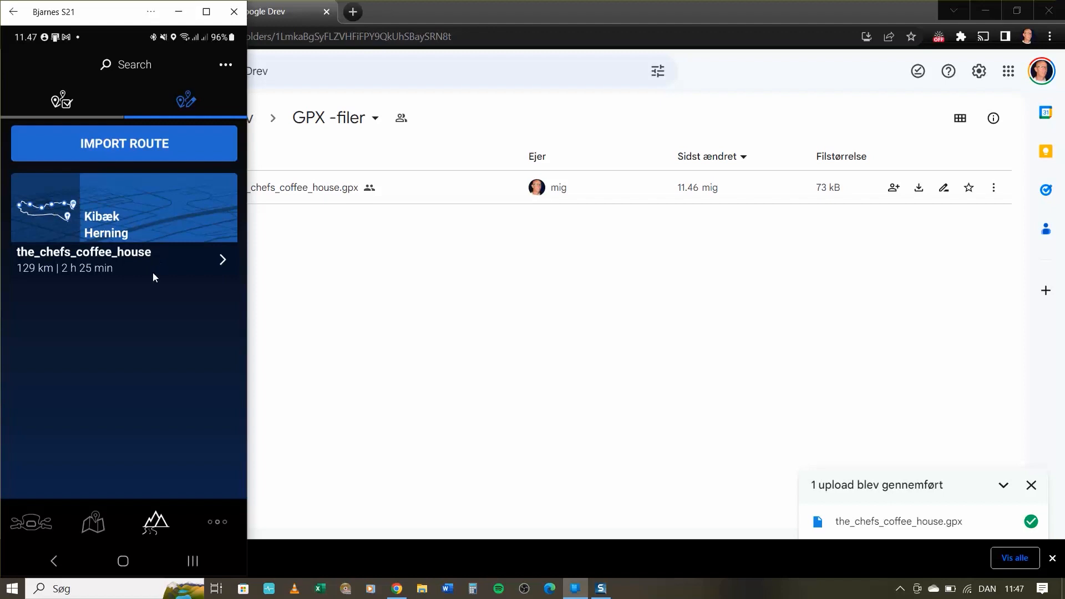
pyautogui.click(137, 216)
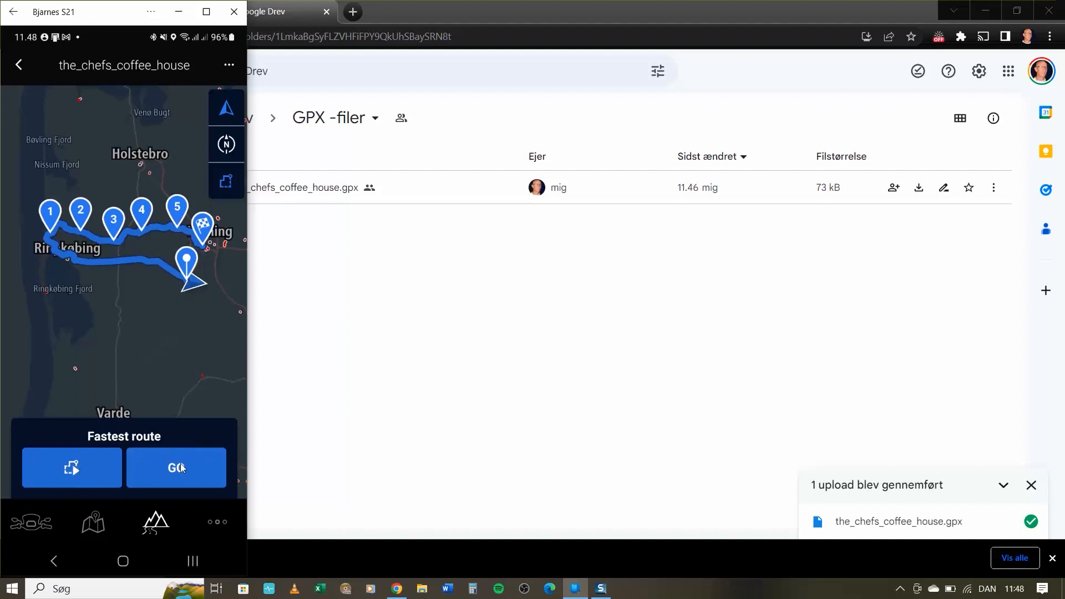
# Set the route type to Efficient in Route options, recalculating it to 119 km, 1:58 h
pyautogui.click(70, 468)
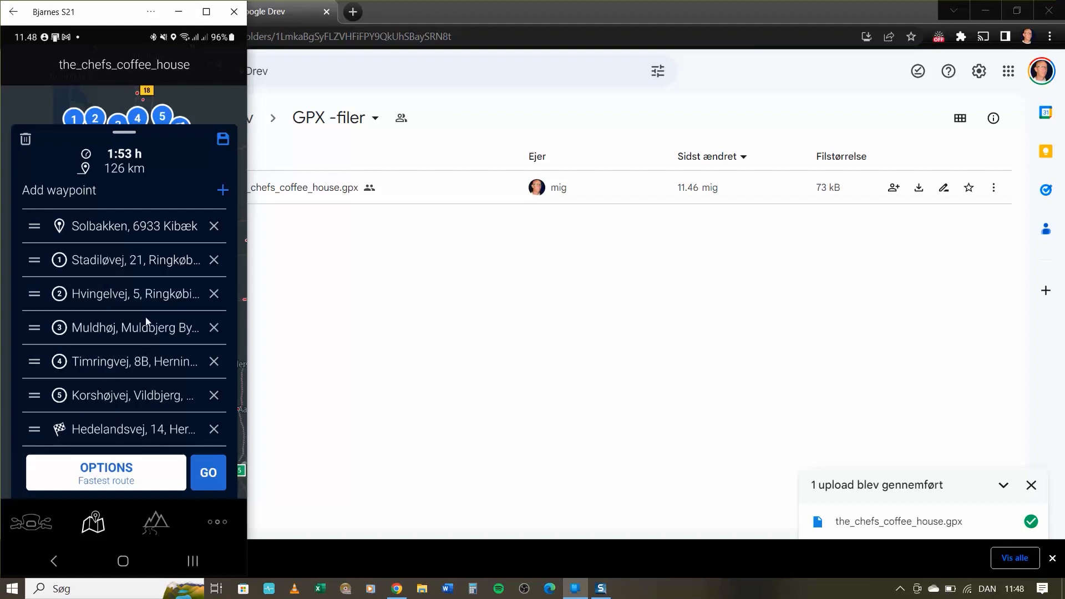
pyautogui.click(104, 478)
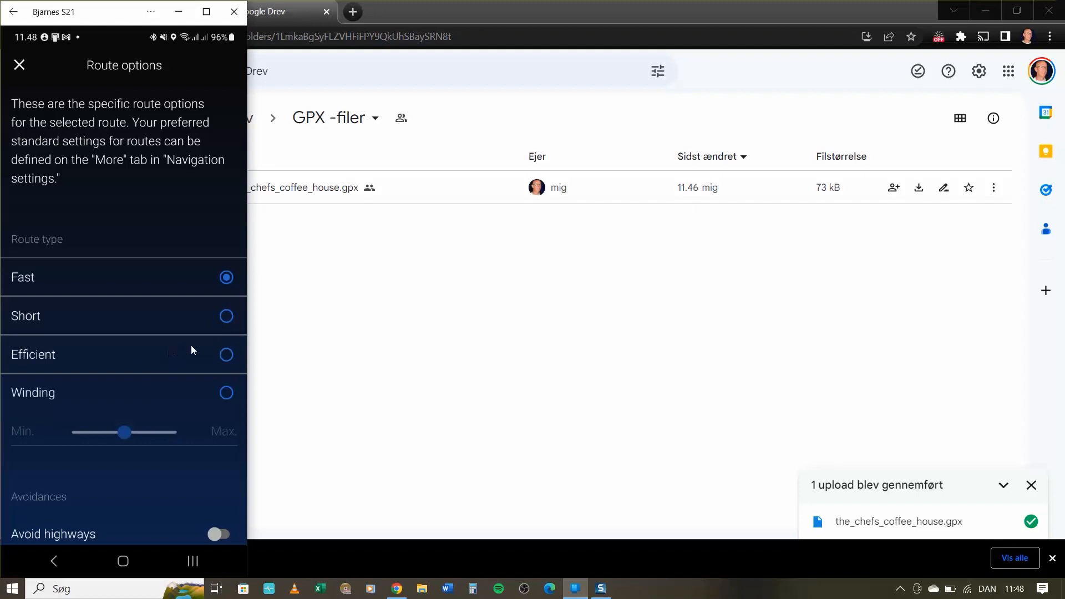
pyautogui.click(226, 355)
pyautogui.scroll(-1, 204, 362)
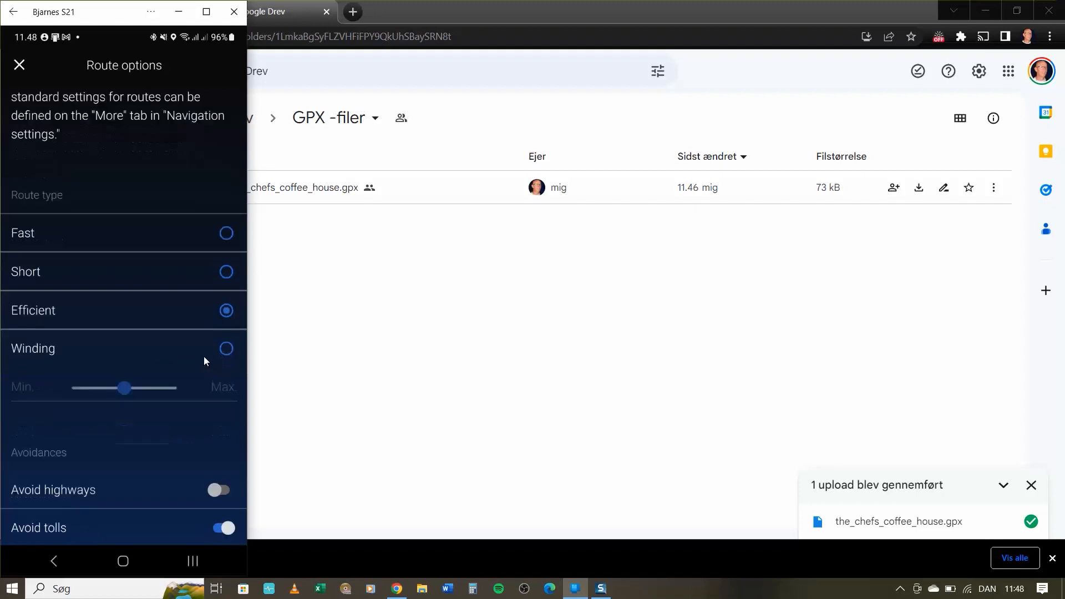
pyautogui.scroll(-3, 203, 366)
pyautogui.scroll(-2, 206, 374)
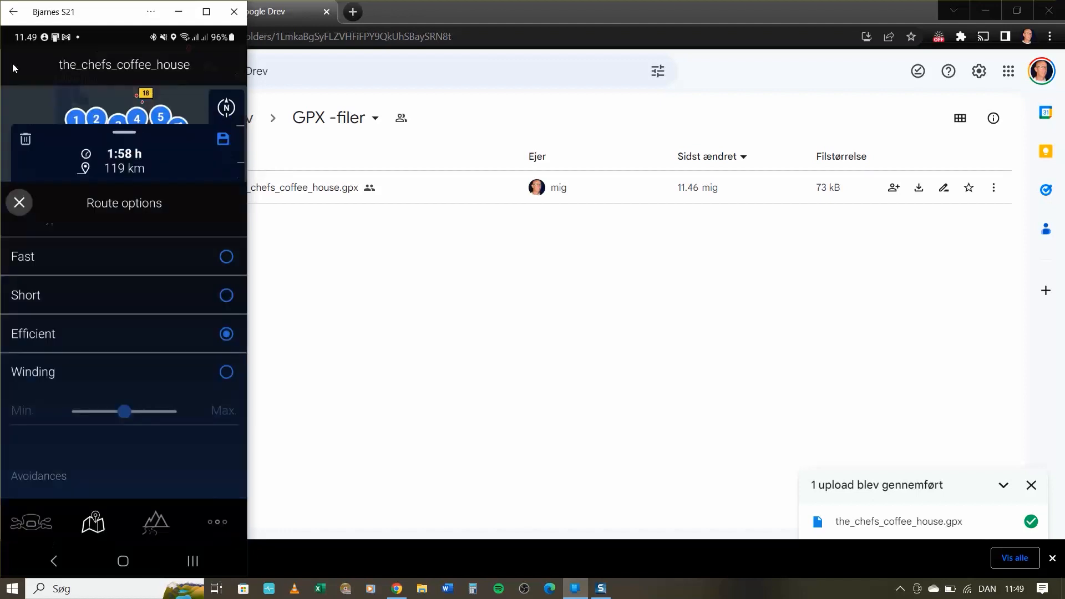
# Close Route options and launch navigation of the 119 km efficient route with GO
pyautogui.click(21, 202)
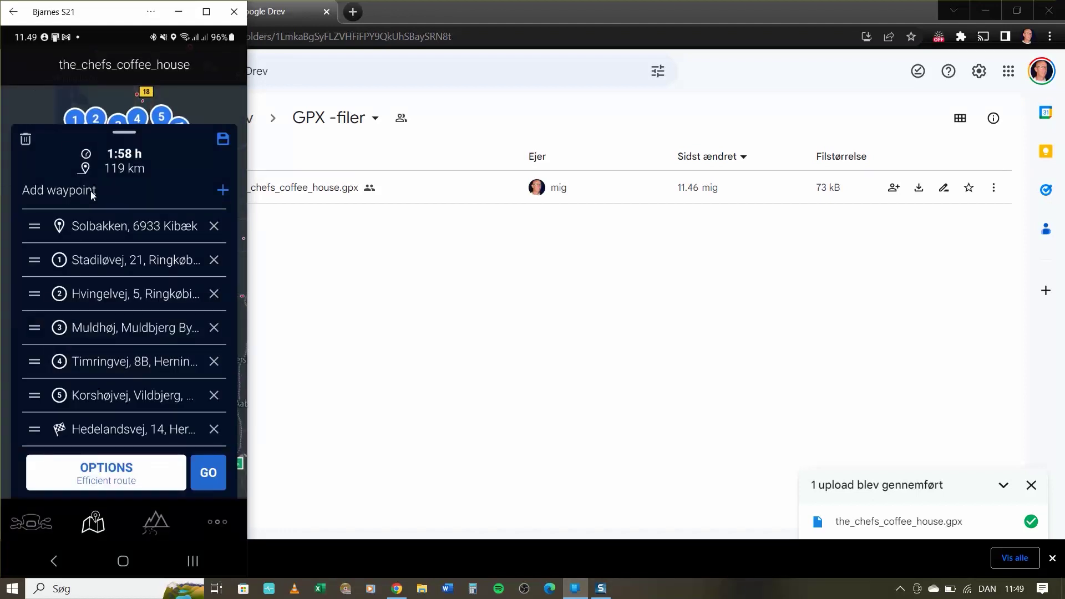
pyautogui.click(208, 473)
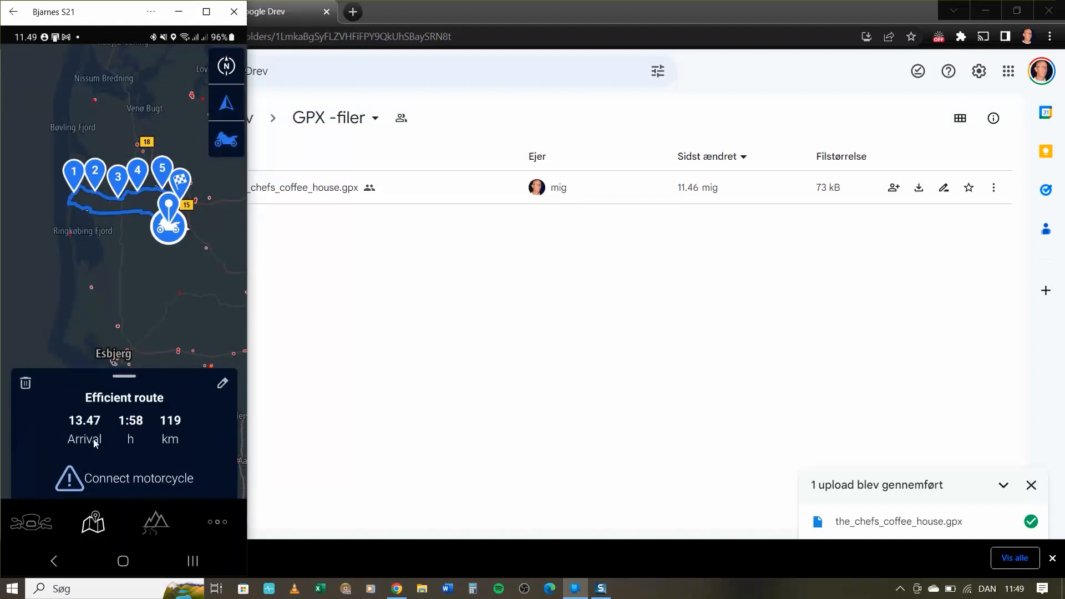